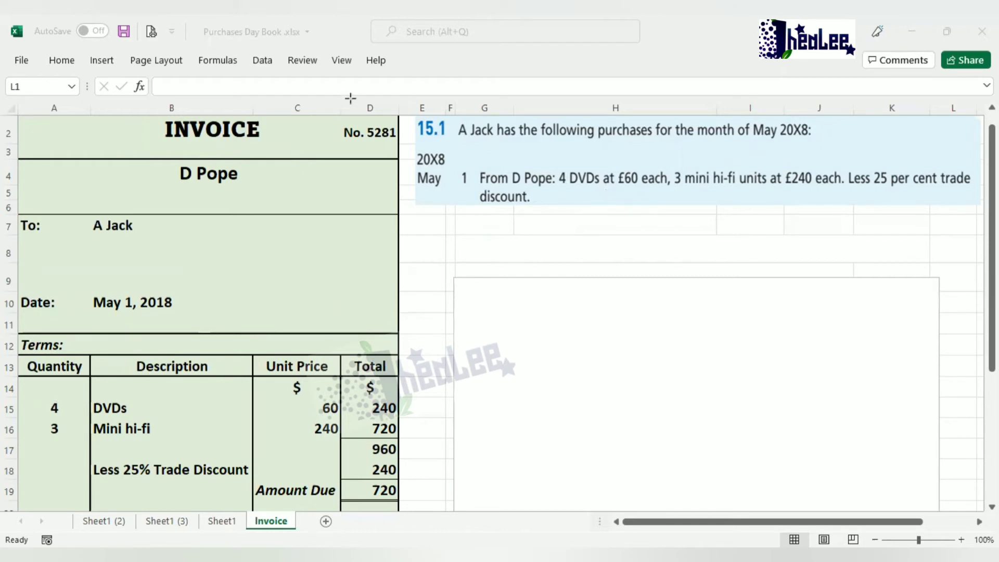
mouse_move(32, 395)
mouse_down()
mouse_move(56, 431)
mouse_move(426, 396)
mouse_move(425, 441)
mouse_up()
drag(356, 440, 401, 460)
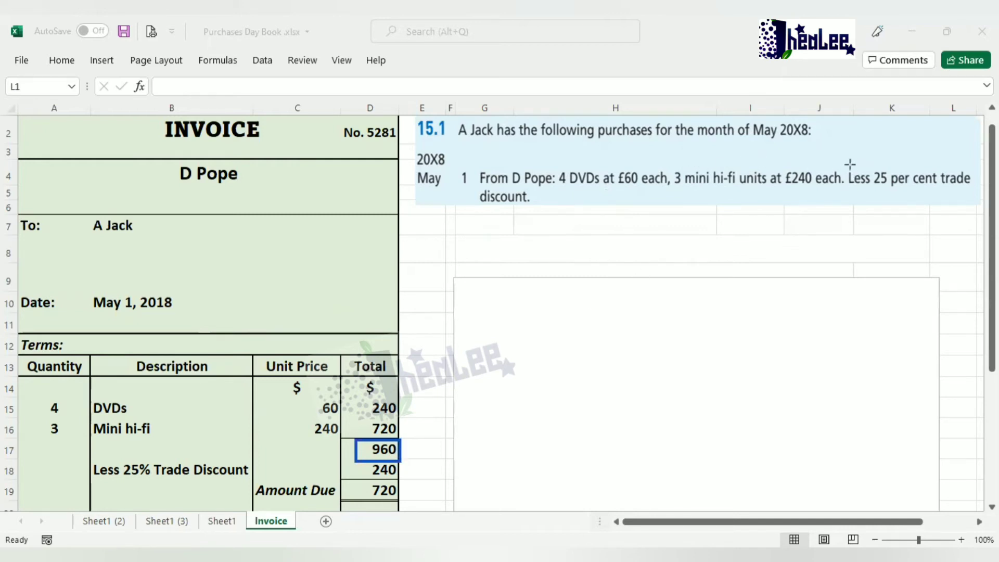
mouse_move(850, 158)
mouse_down()
mouse_move(898, 187)
mouse_move(979, 197)
mouse_up()
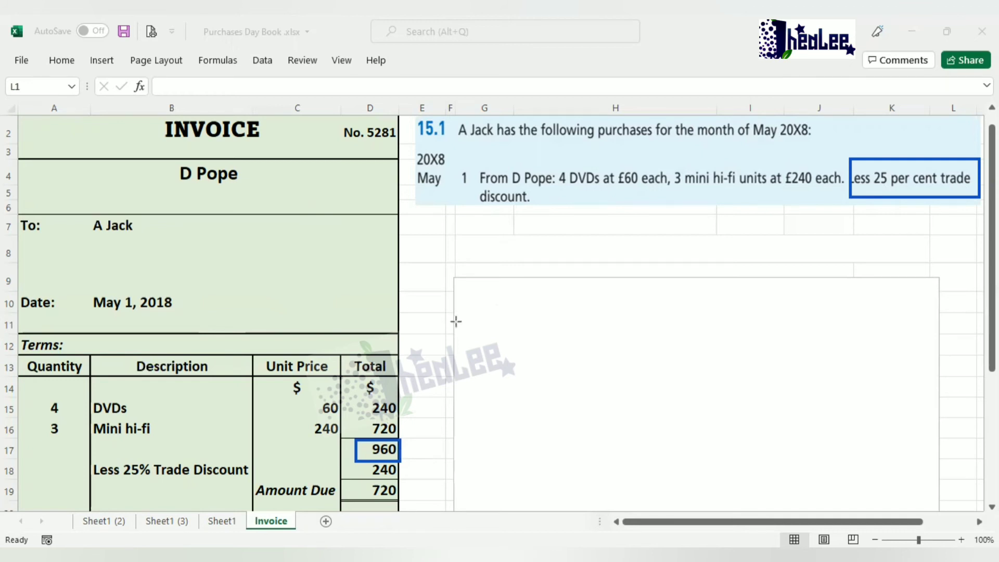
key(e)
mouse_move(356, 452)
mouse_down()
mouse_move(357, 470)
mouse_move(405, 479)
mouse_up()
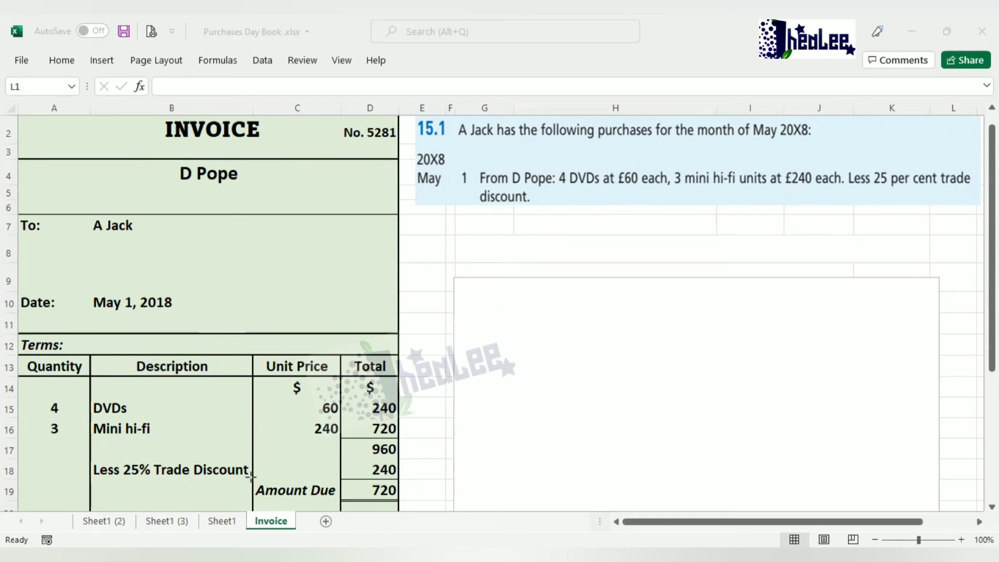
drag(250, 476, 408, 505)
key(alt+Tab)
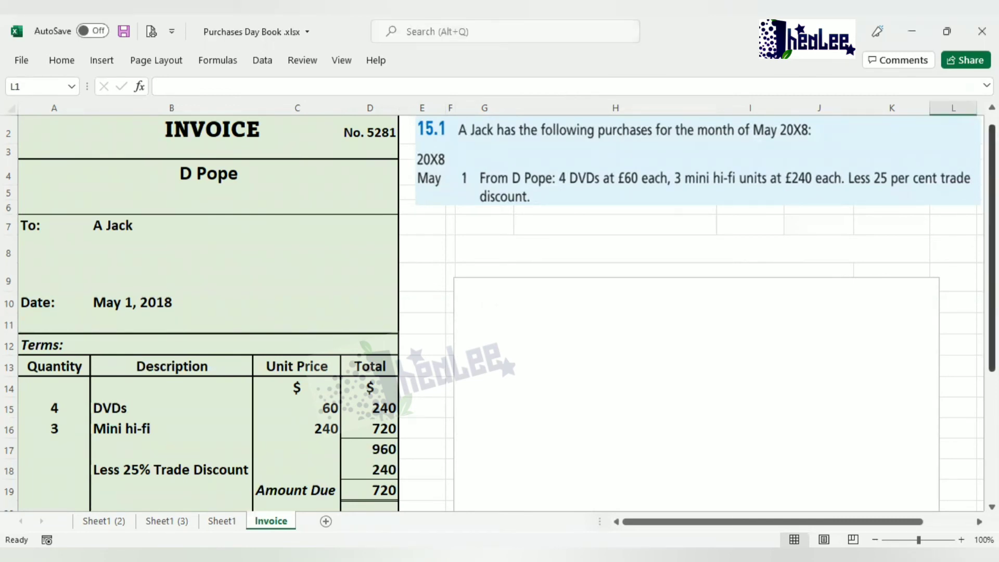
Delete the blank text box covering the purchases journal table beside the invoice
scroll(808, 221, down, 2)
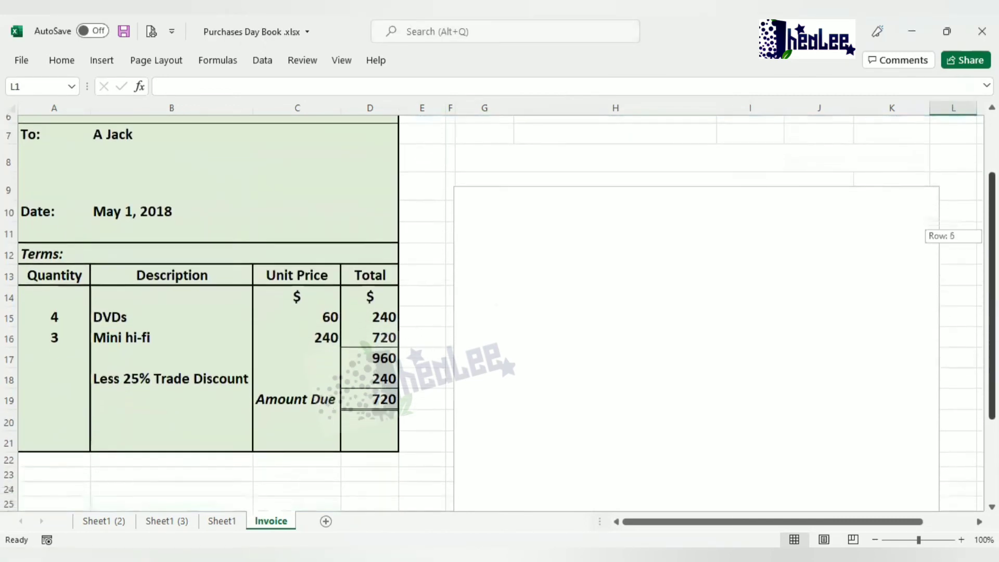
click(792, 214)
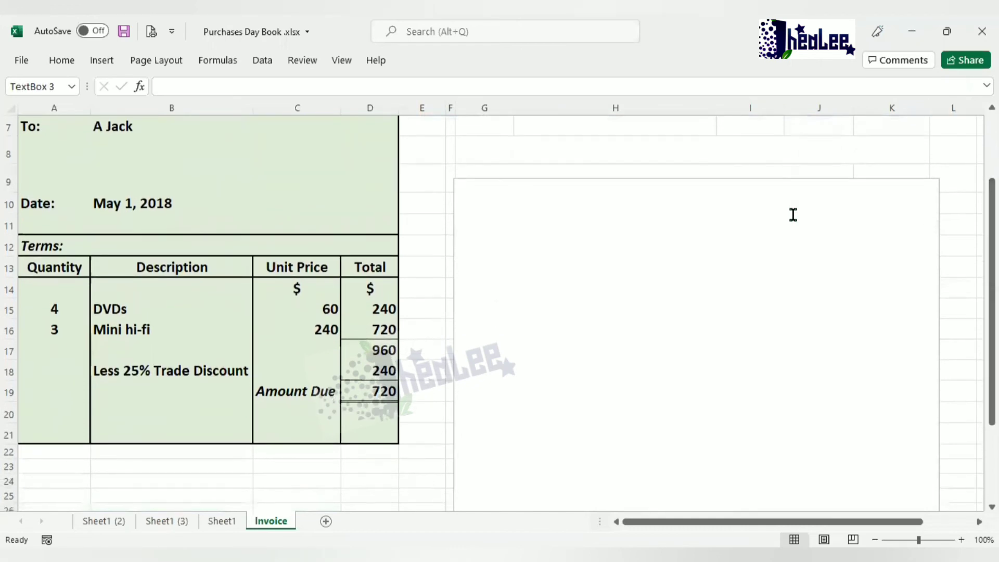
click(761, 178)
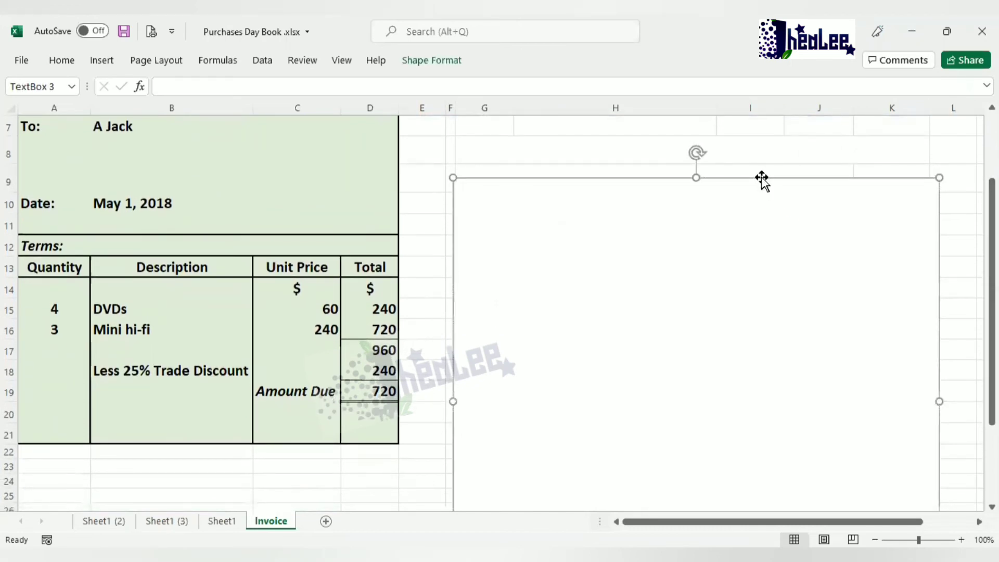
key(Delete)
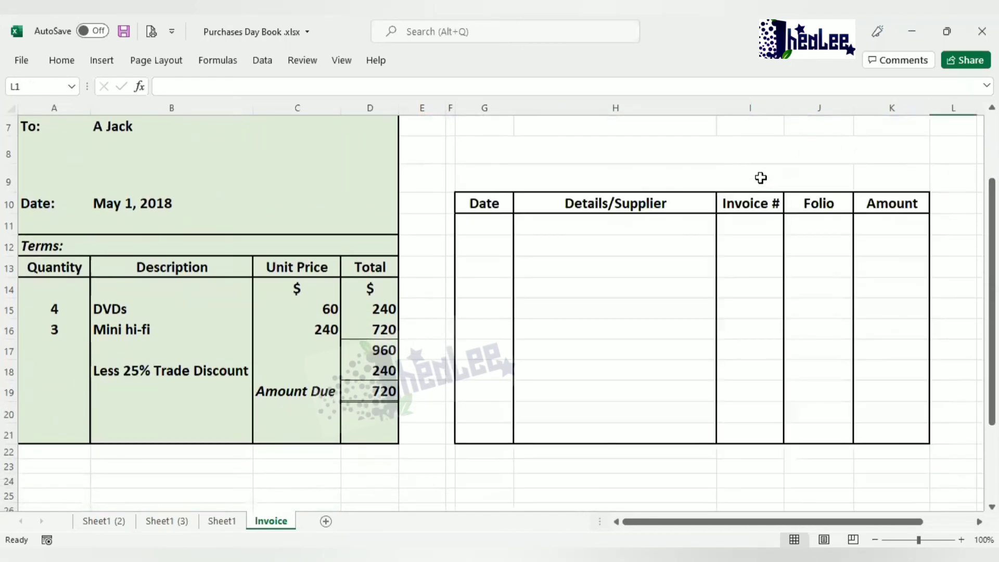
Head the journal table with the purchaser's name in row 8, "Purchases Journal" in row 9 and the page reference "Pg 20" in K9
click(710, 157)
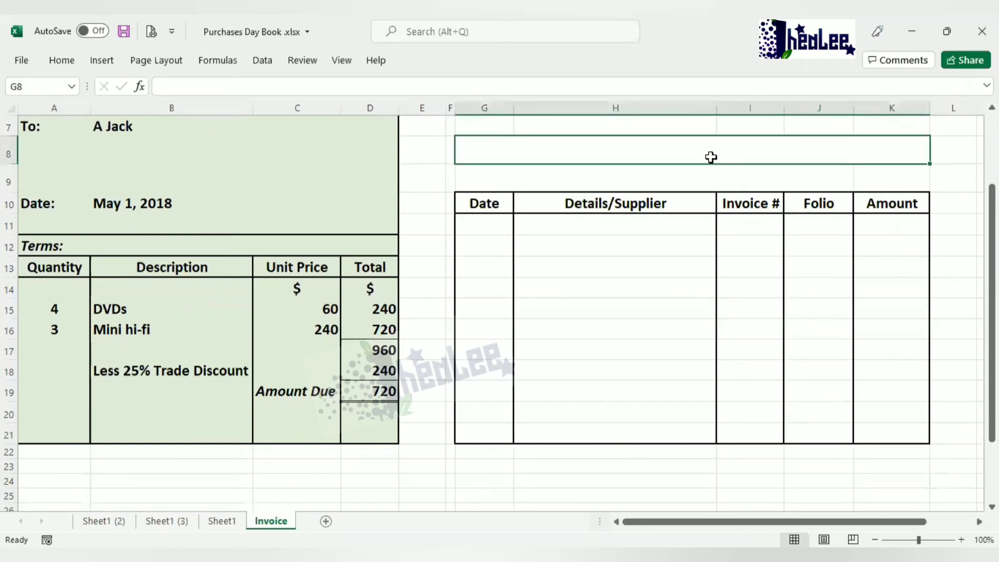
text(A Jack)
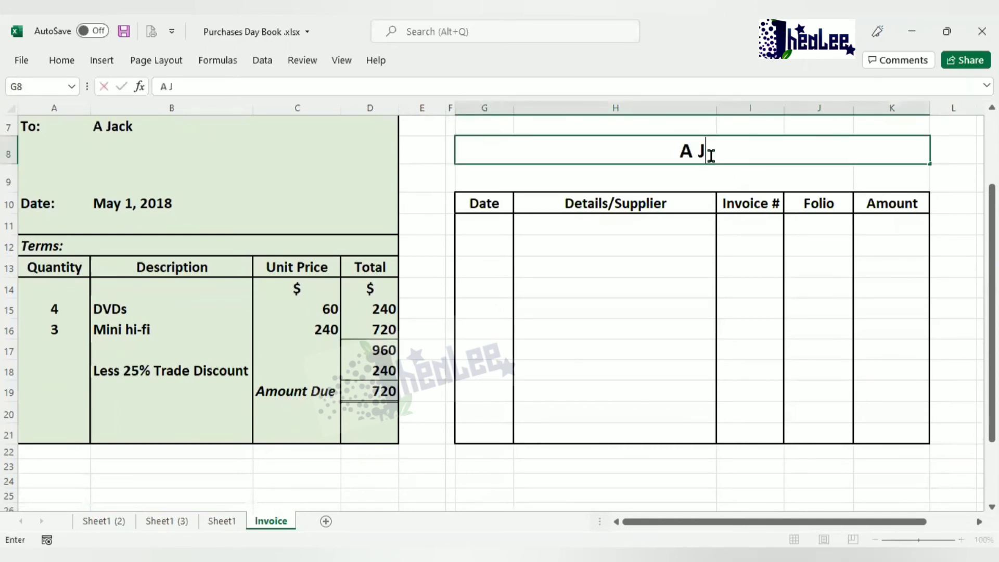
click(692, 174)
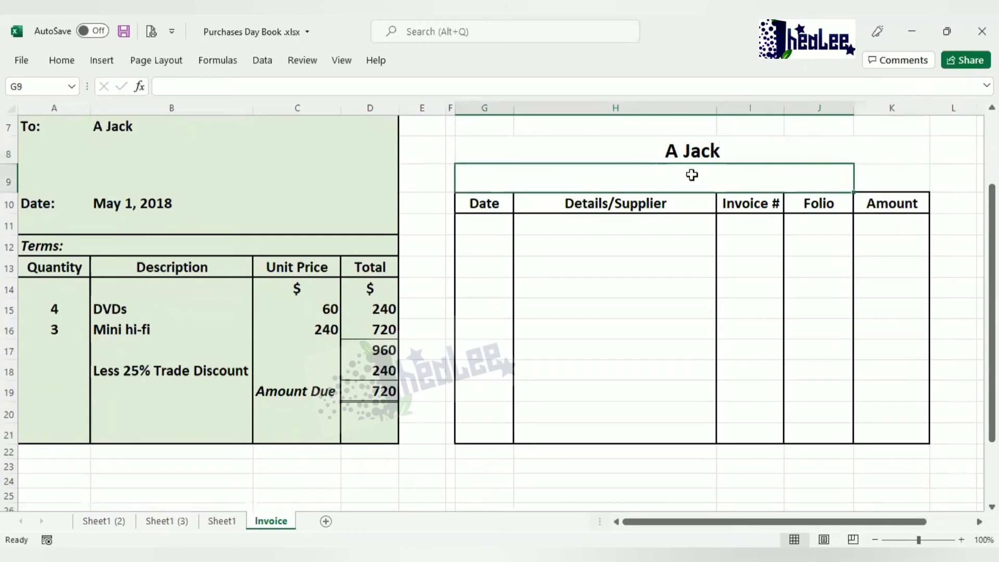
text(Purc)
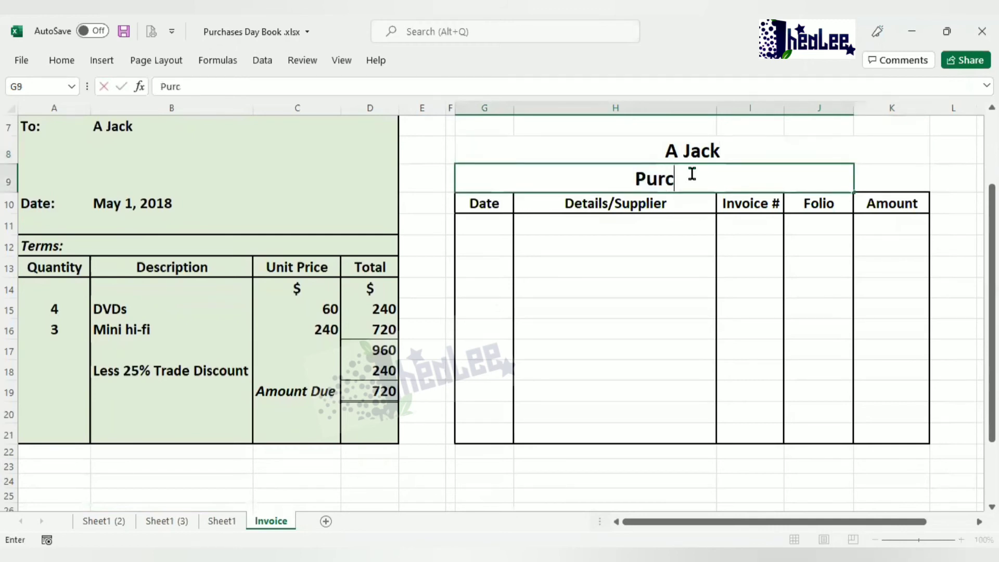
text(hases)
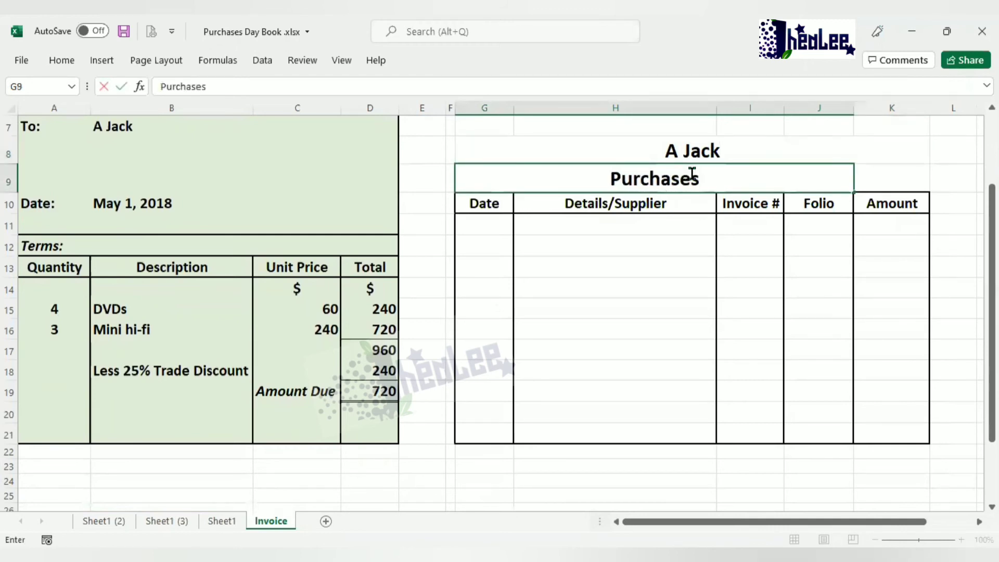
text( Journal)
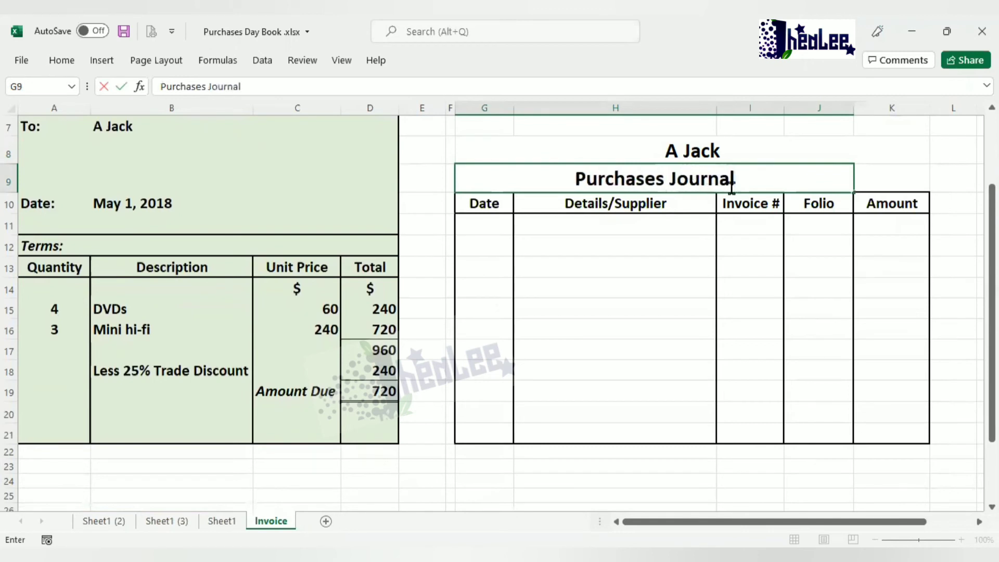
click(891, 179)
text(Pg)
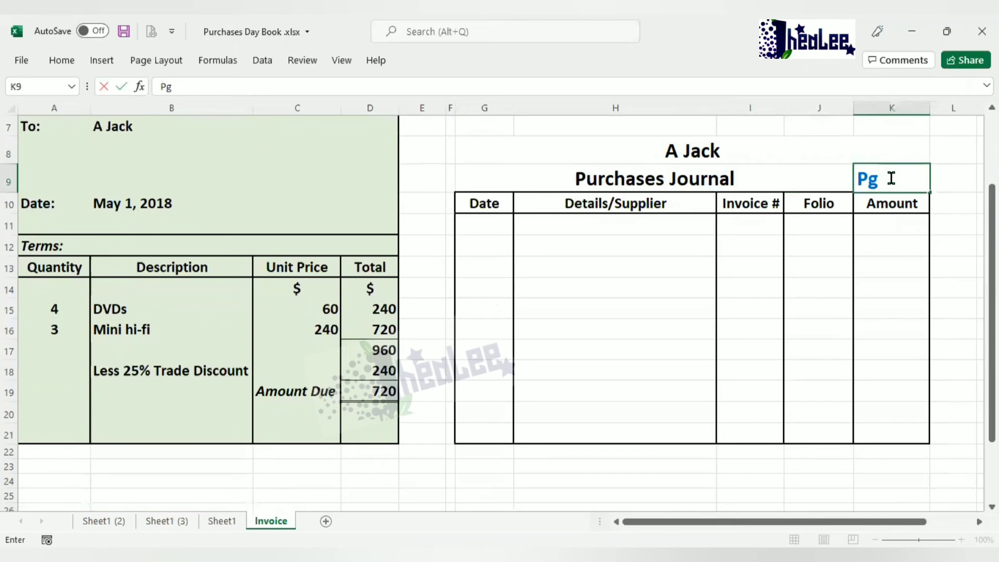
text( 20)
Enter the year 2018 in G11 and the date May 1 in G12 of the journal's Date column
click(495, 223)
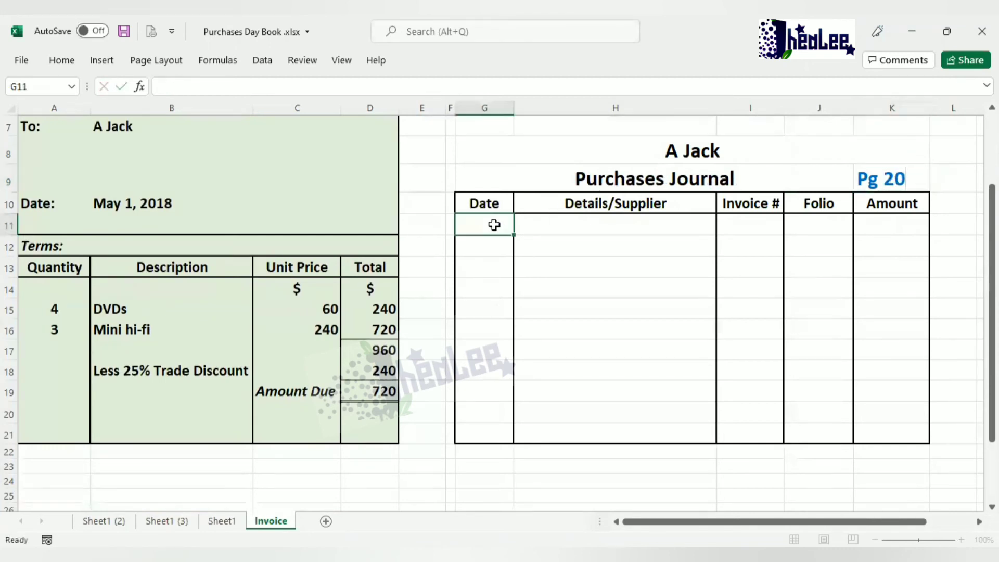
text(2018)
click(497, 244)
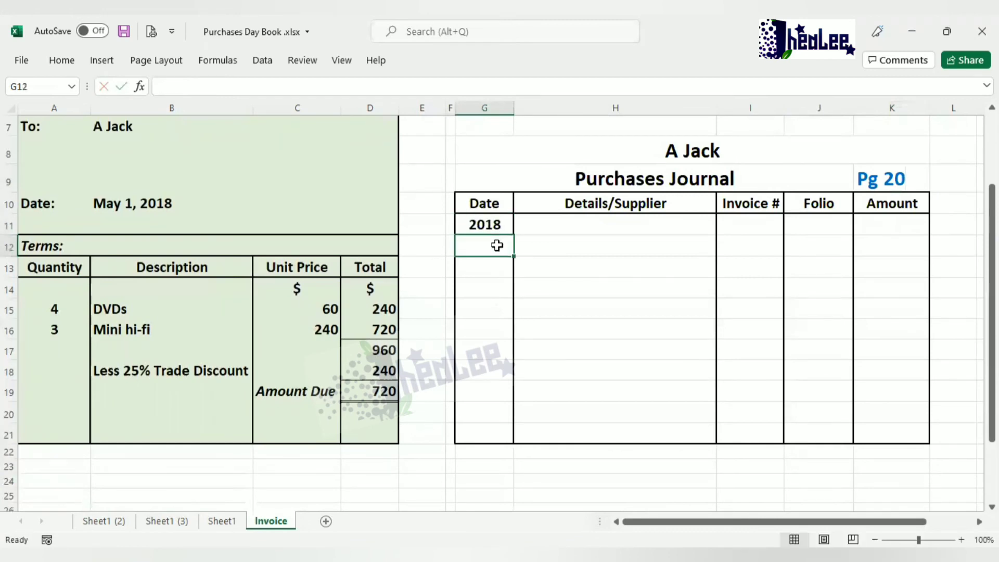
text(May 1)
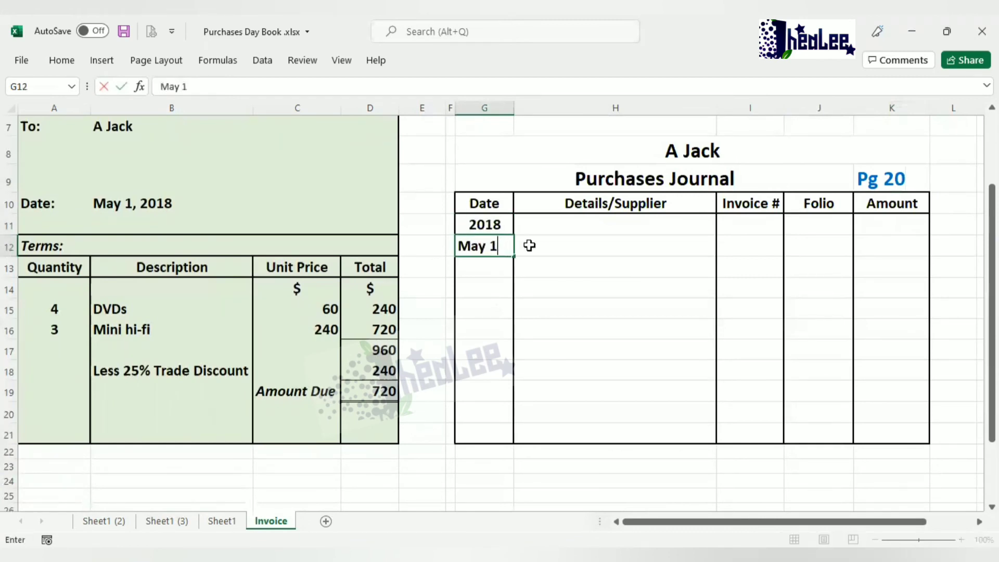
Enter the supplier's name in H12 and the invoice number in I12, both as given on the invoice
click(536, 245)
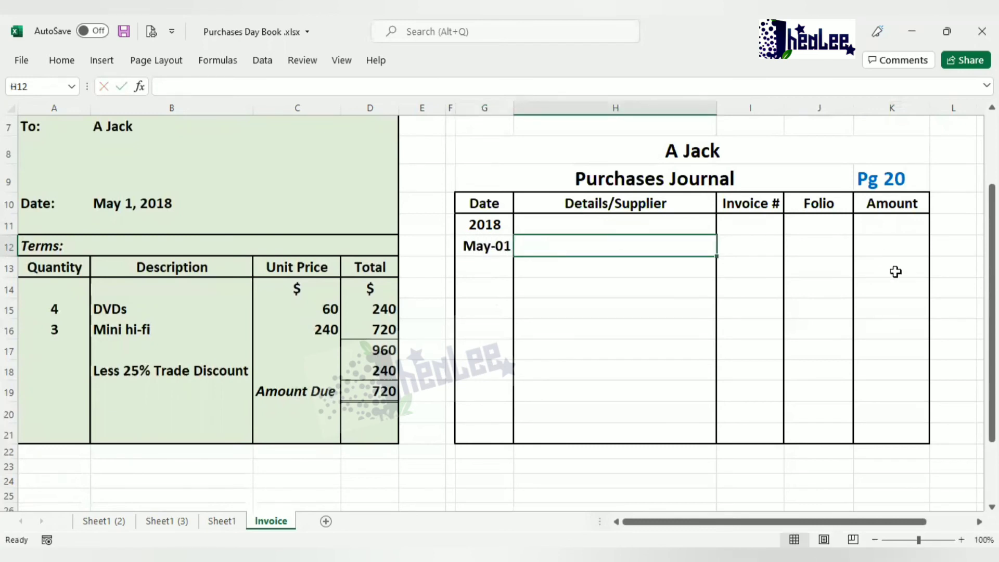
drag(992, 396, 992, 325)
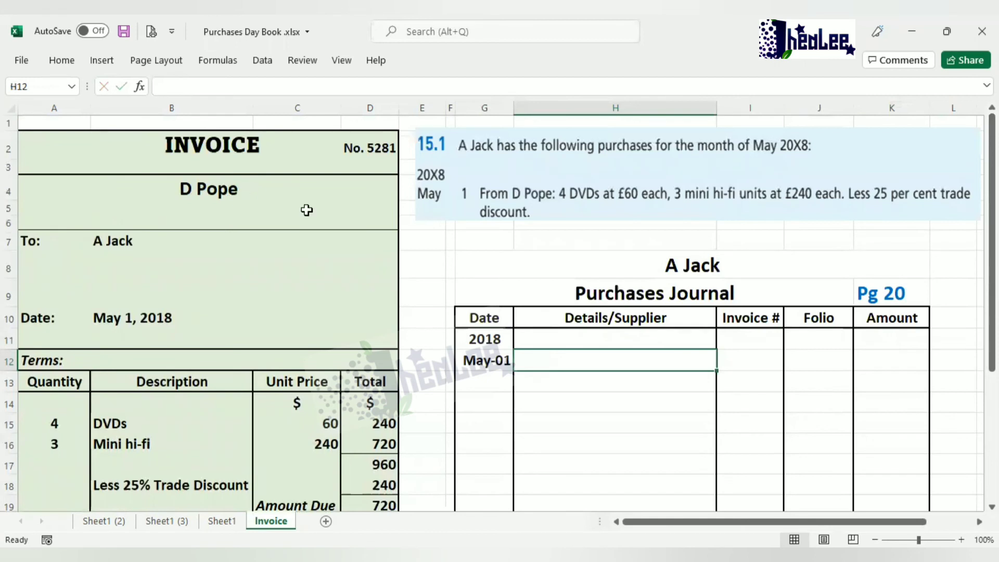
text(D)
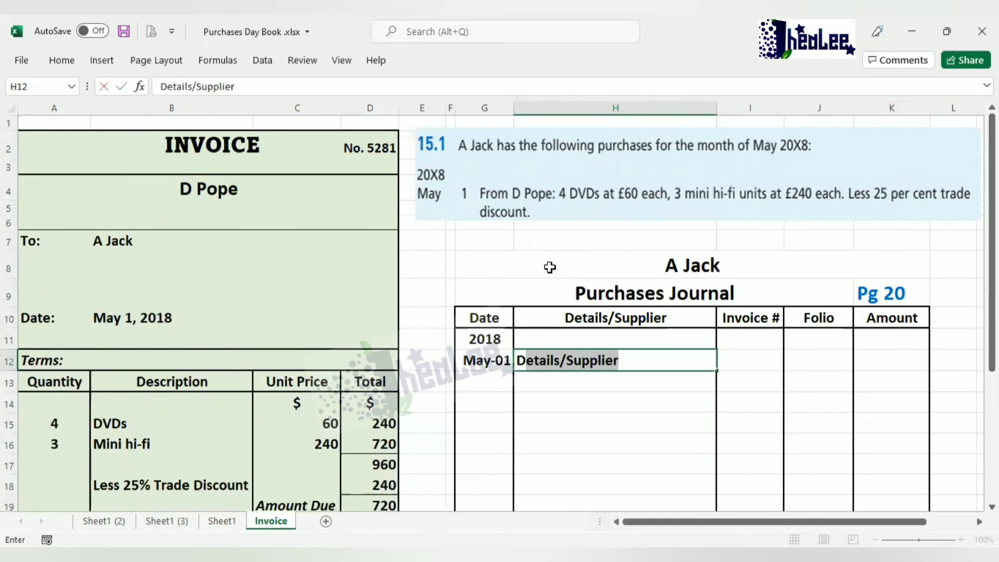
text( Pope)
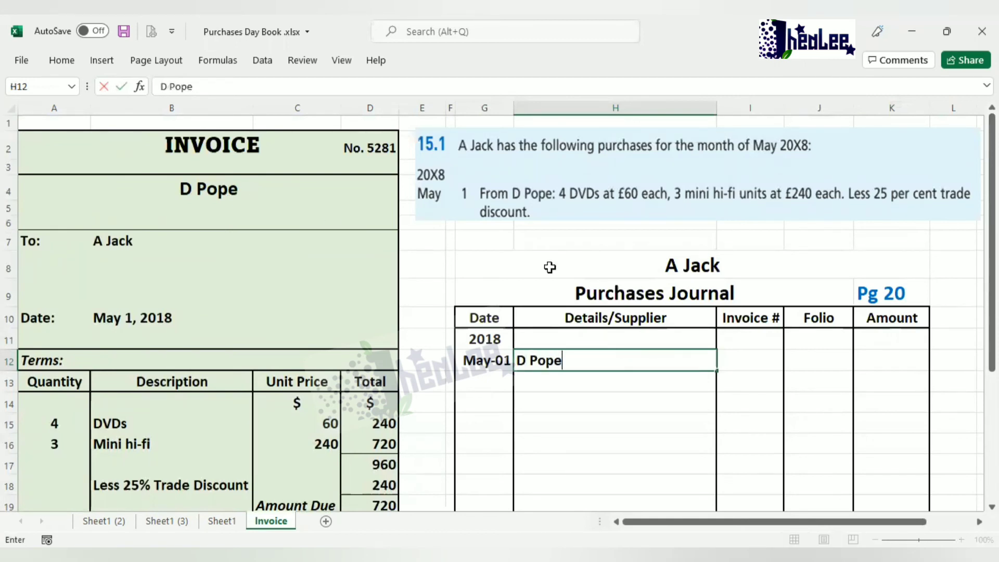
click(753, 359)
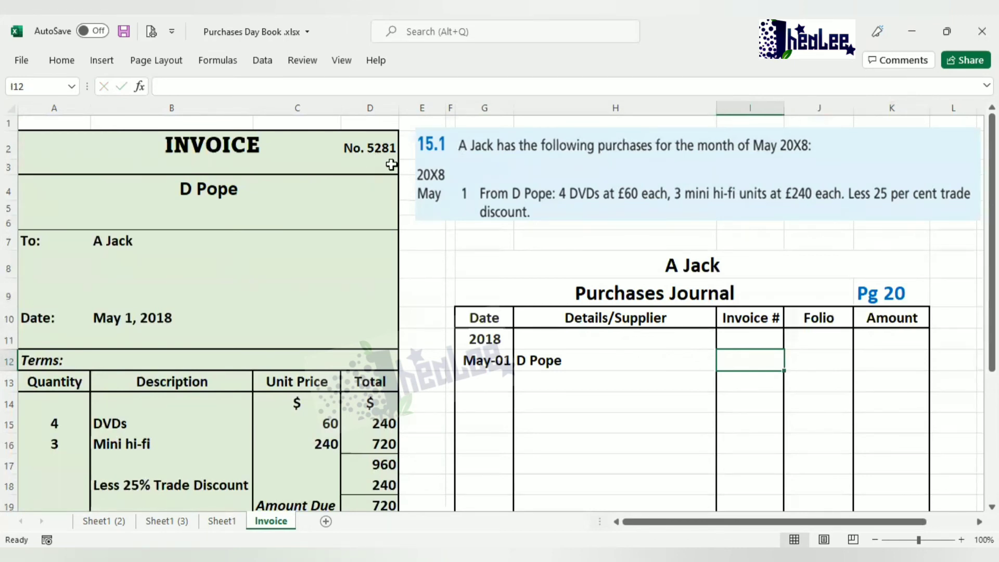
text(5281)
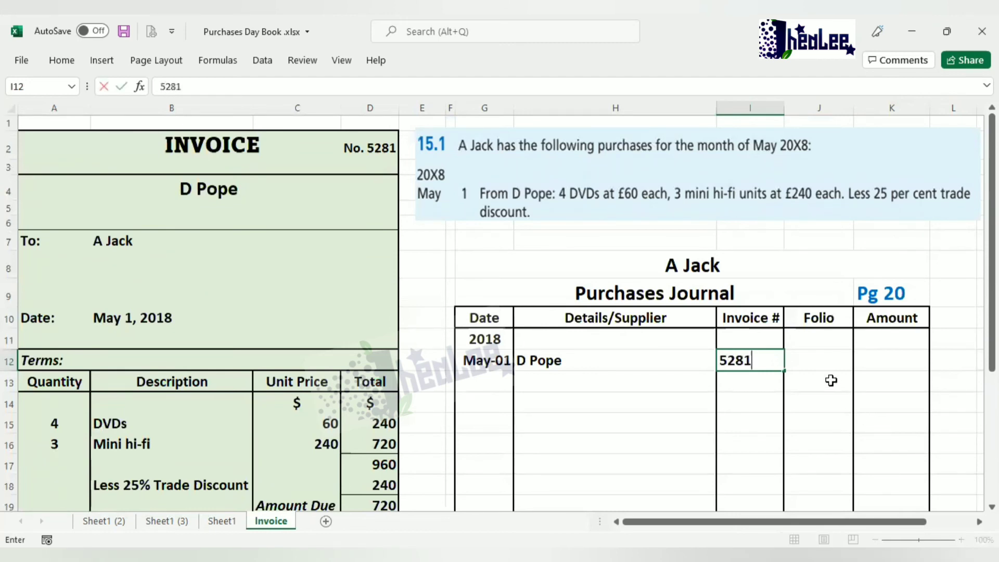
Enter the folio reference PL5 in J12 for the May 1 purchase
click(822, 364)
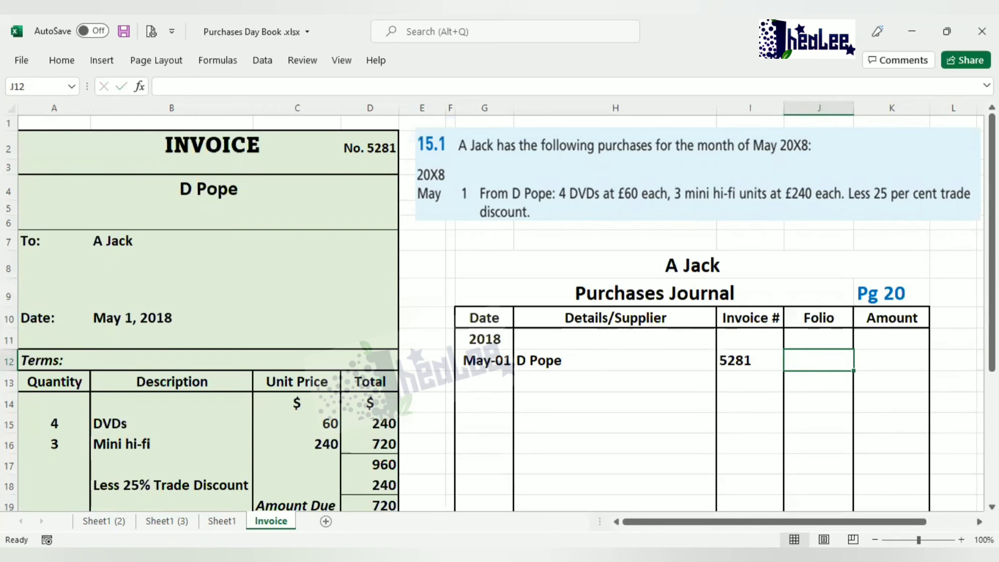
text(PL)
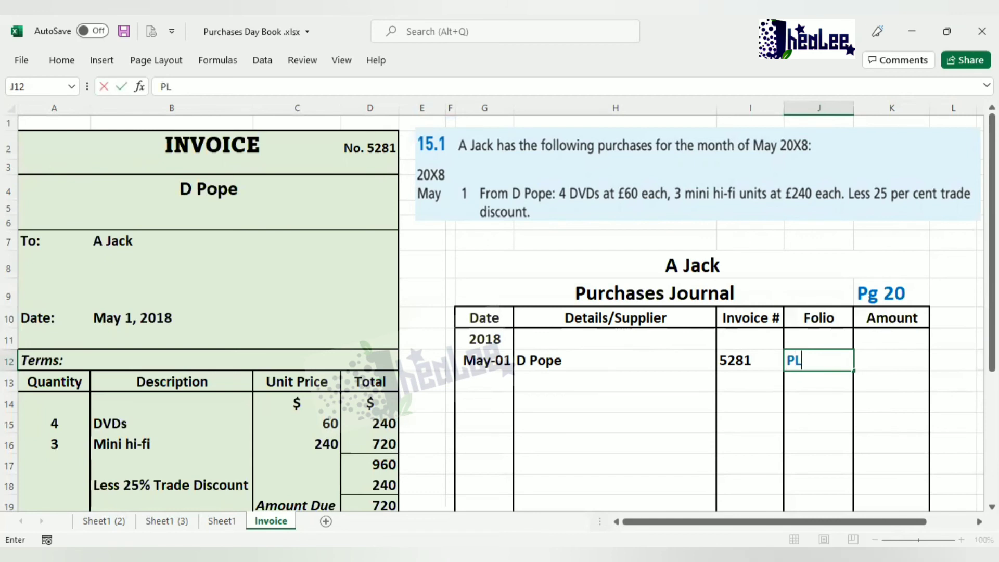
text(5)
Enter the invoice's amount due, 720, in K12 and a $ sign above it in K11
scroll(500, 312, down, 2)
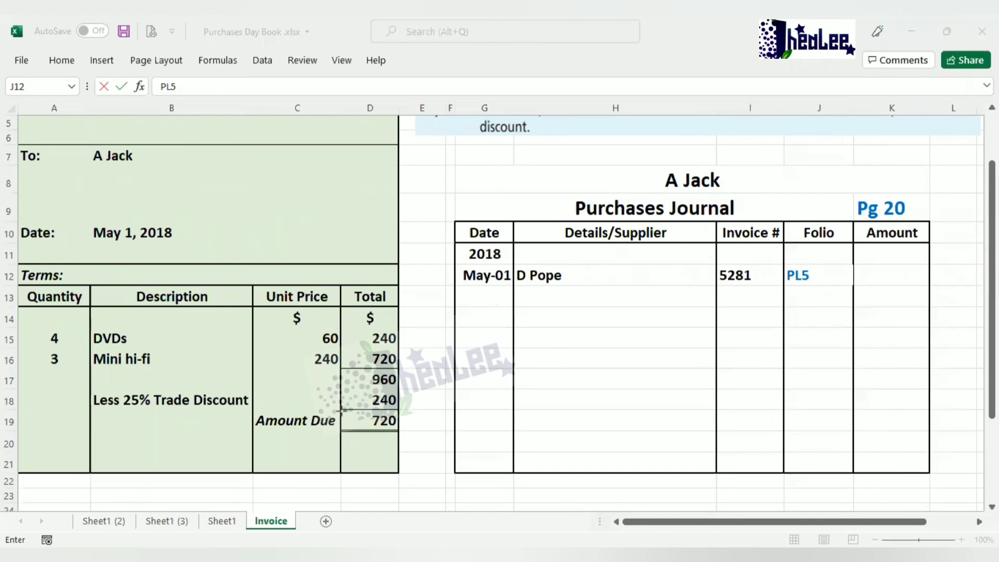
drag(341, 411, 409, 431)
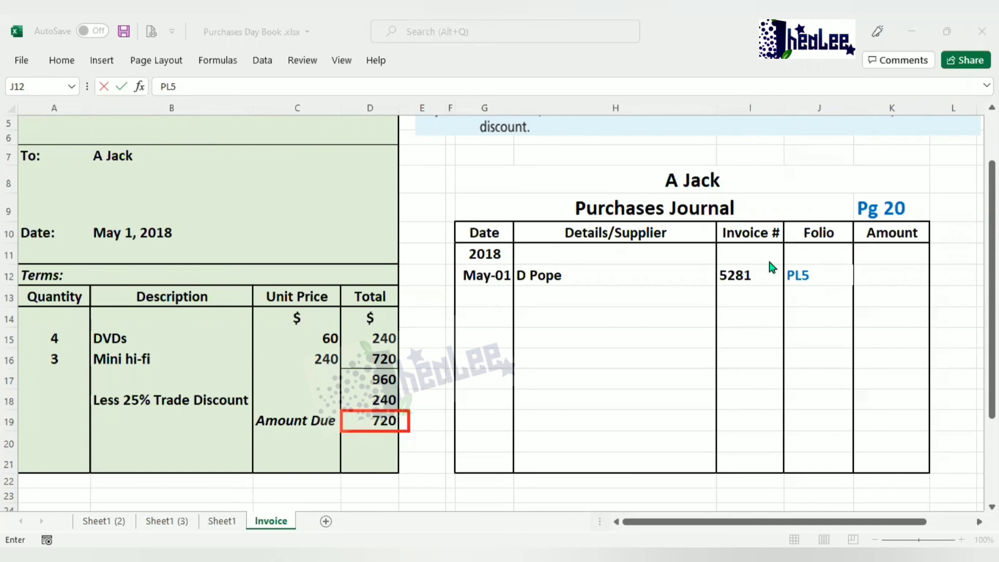
click(872, 277)
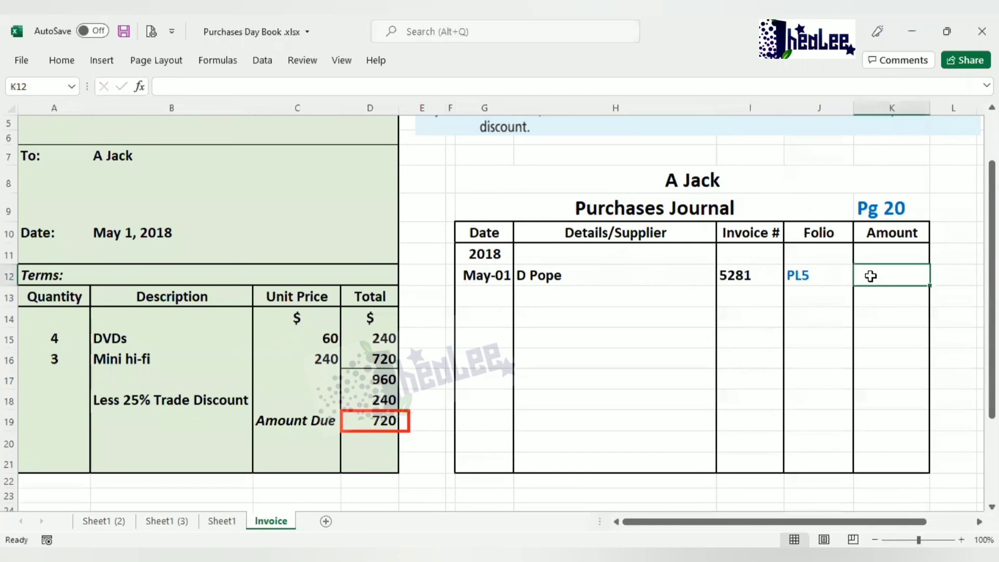
text(720)
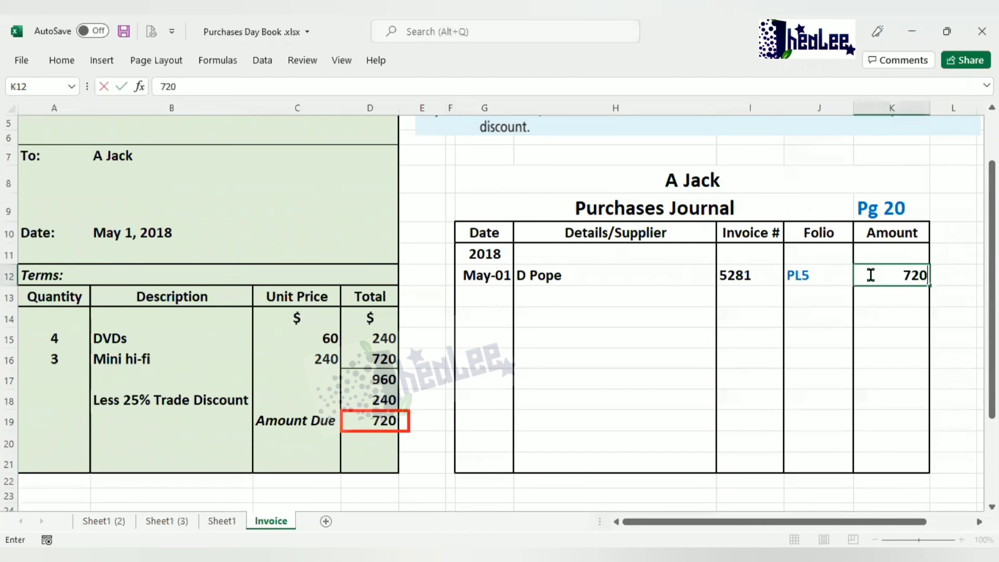
click(884, 317)
click(900, 259)
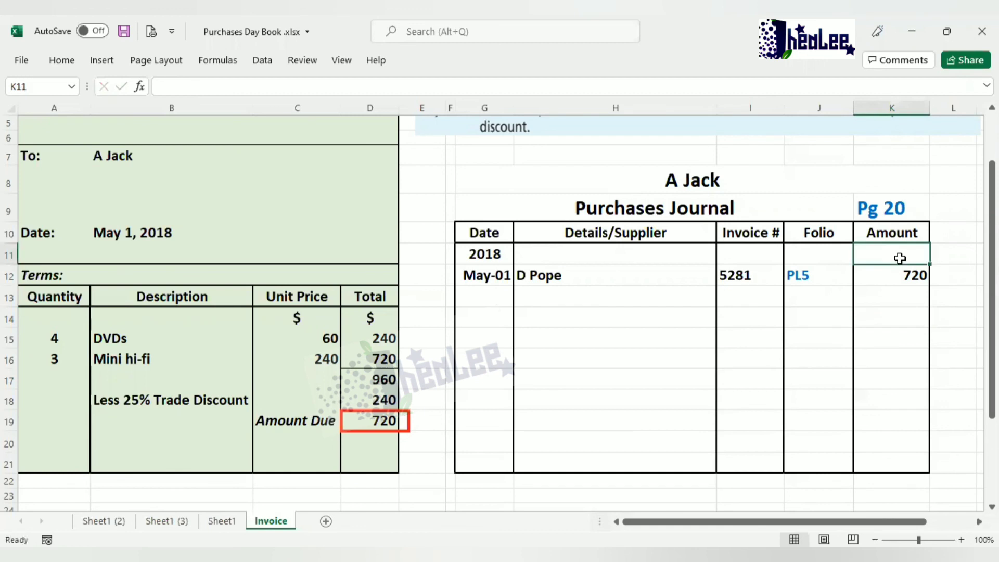
text($)
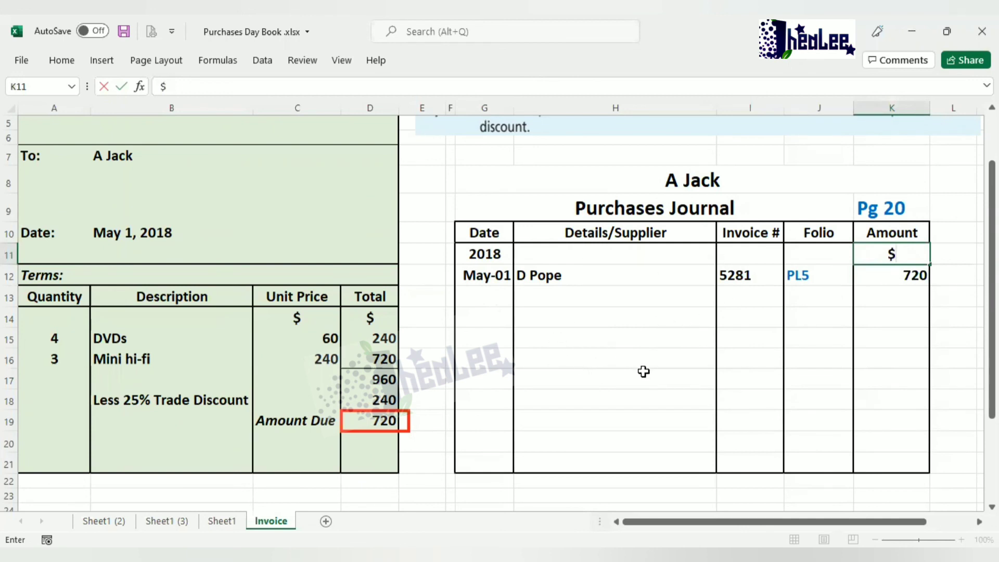
click(912, 399)
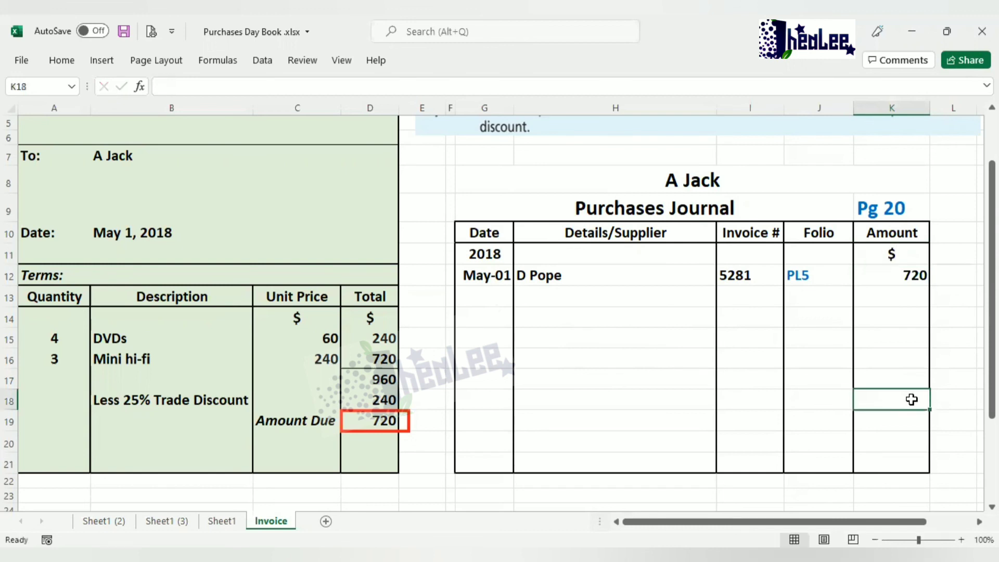